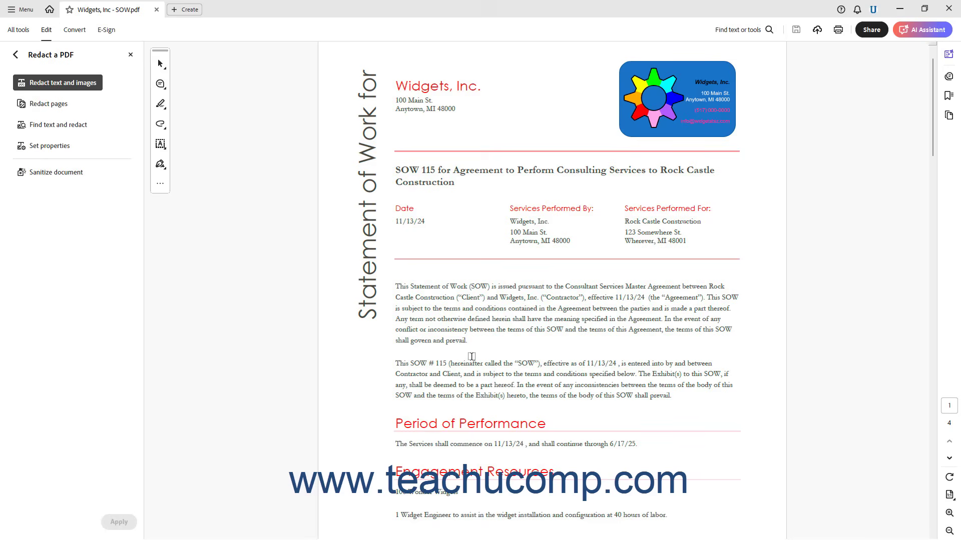
Mark the 100 Wonder Widgets line for redaction, and delete the box drawn over the logo
{"action": "left_click_drag", "start_coordinate": [396, 492], "coordinate": [674, 513]}
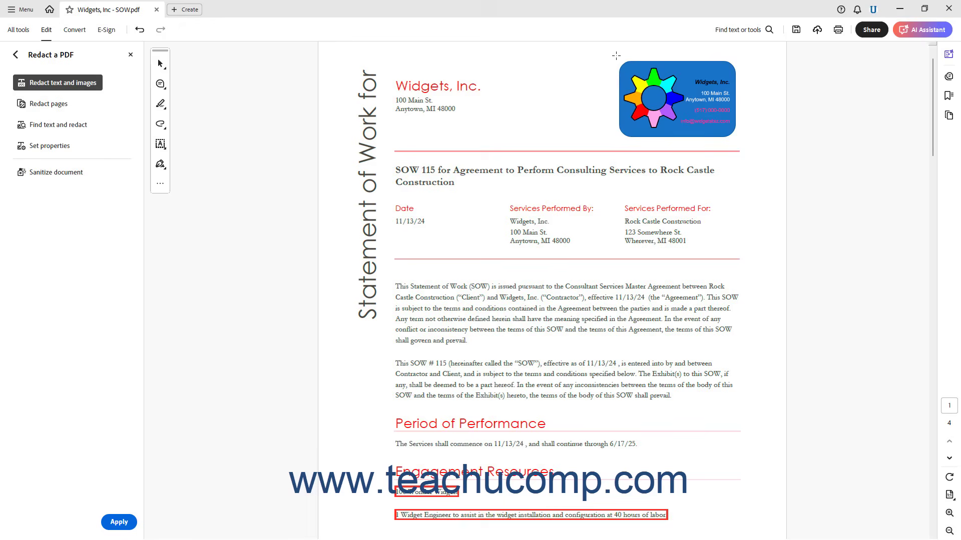
{"action": "mouse_move", "coordinate": [616, 55]}
{"action": "left_mouse_down"}
{"action": "mouse_move", "coordinate": [734, 108]}
{"action": "mouse_move", "coordinate": [743, 134]}
{"action": "mouse_move", "coordinate": [735, 142]}
{"action": "left_mouse_up"}
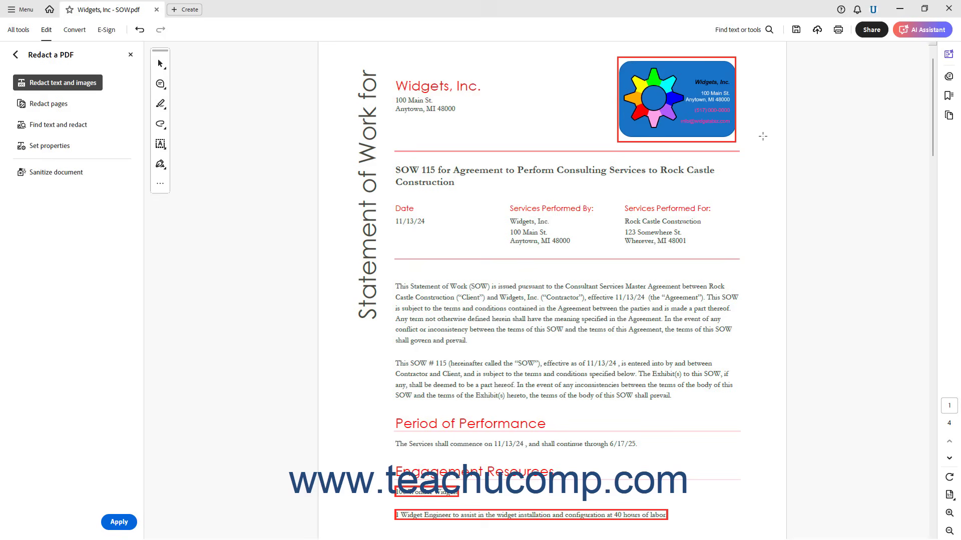
{"action": "right_click", "coordinate": [678, 109]}
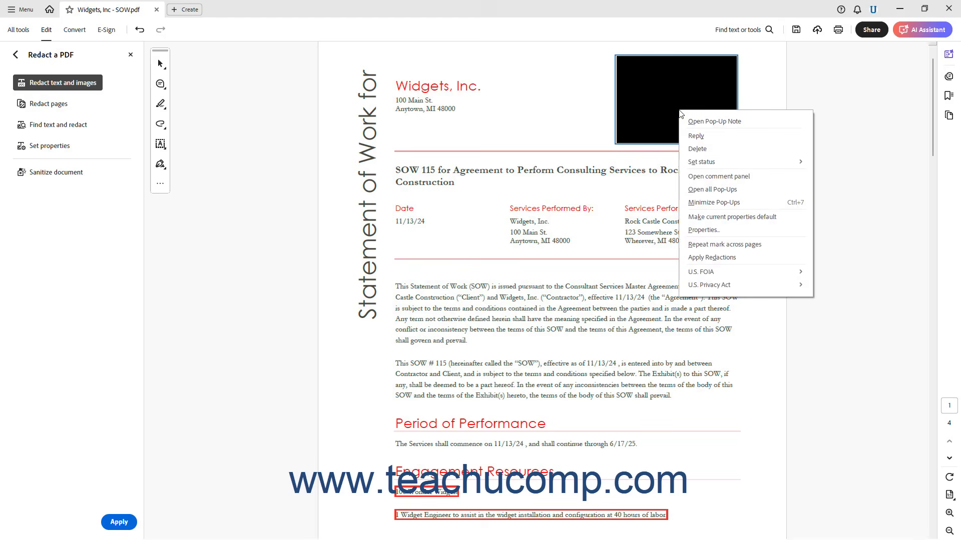
{"action": "left_click", "coordinate": [700, 150]}
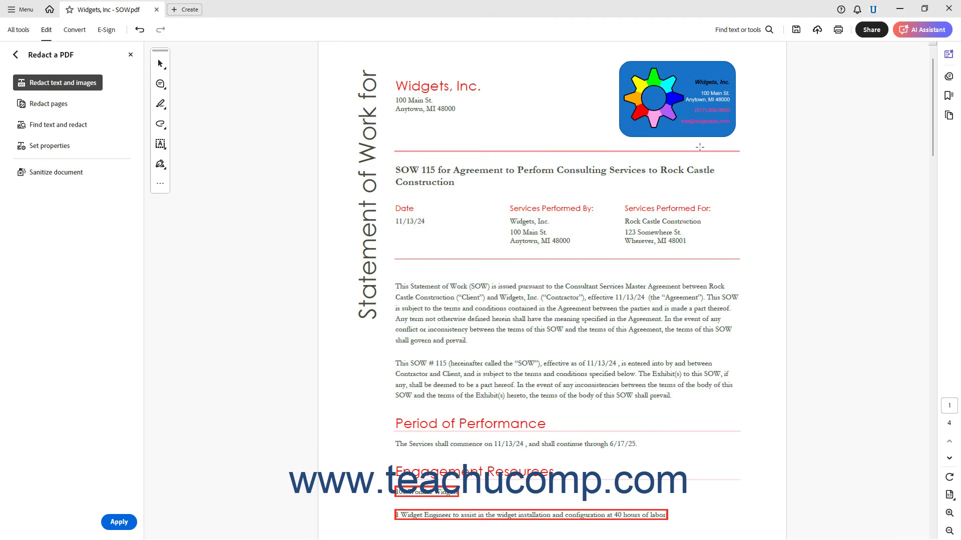
Mark the specific page range 3-4 for redaction with Redact pages
{"action": "left_click", "coordinate": [52, 104]}
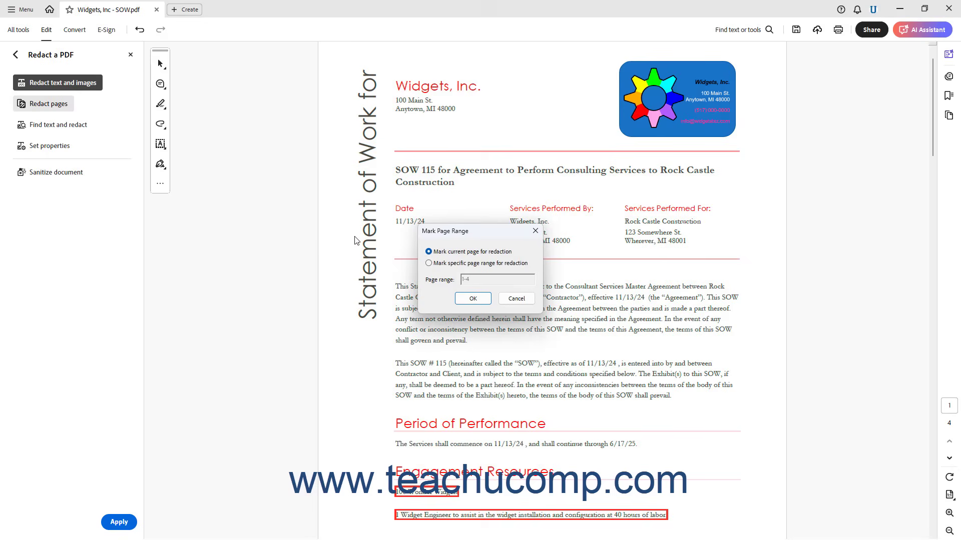
{"action": "left_click", "coordinate": [439, 252]}
{"action": "left_click", "coordinate": [441, 265]}
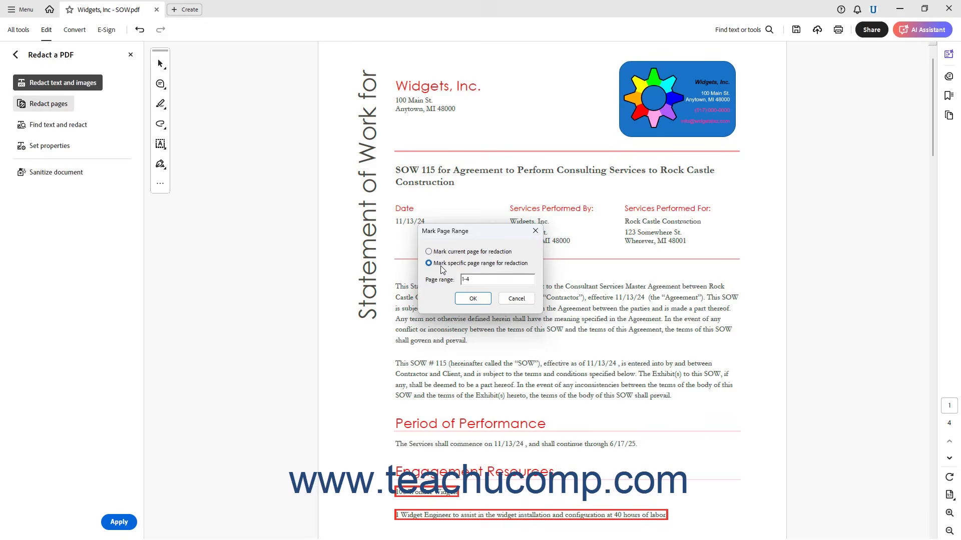
{"action": "left_click", "coordinate": [461, 281]}
{"action": "key", "text": "BackSpace"}
{"action": "key", "text": "BackSpace"}
{"action": "key", "text": "BackSpace"}
{"action": "type", "text": "1-4"}
{"action": "key", "text": "BackSpace"}
{"action": "type", "text": "3"}
{"action": "left_click", "coordinate": [473, 299]}
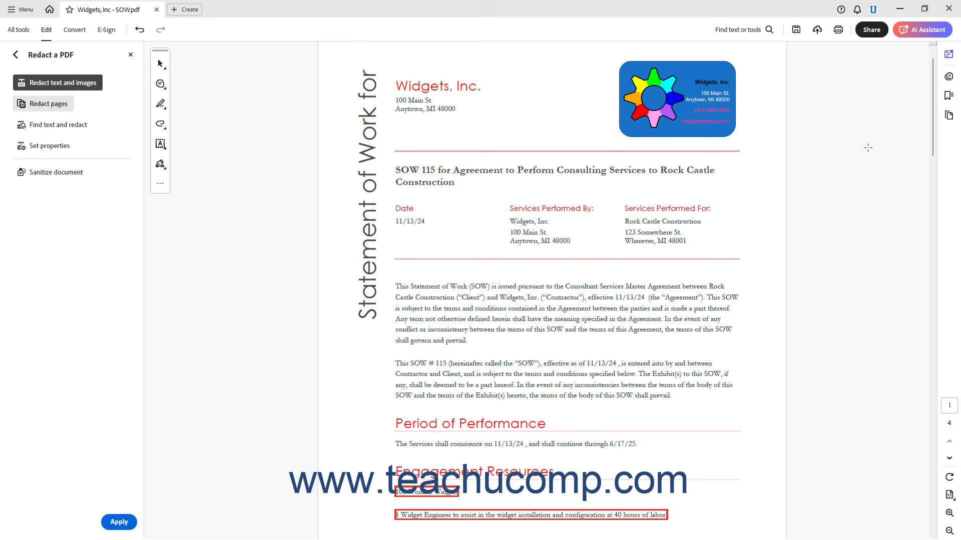
Start Find text and redact and dismiss the non-searchable content warning
{"action": "mouse_move", "coordinate": [933, 127]}
{"action": "left_mouse_down"}
{"action": "mouse_move", "coordinate": [913, 505]}
{"action": "mouse_move", "coordinate": [920, 116]}
{"action": "left_mouse_up"}
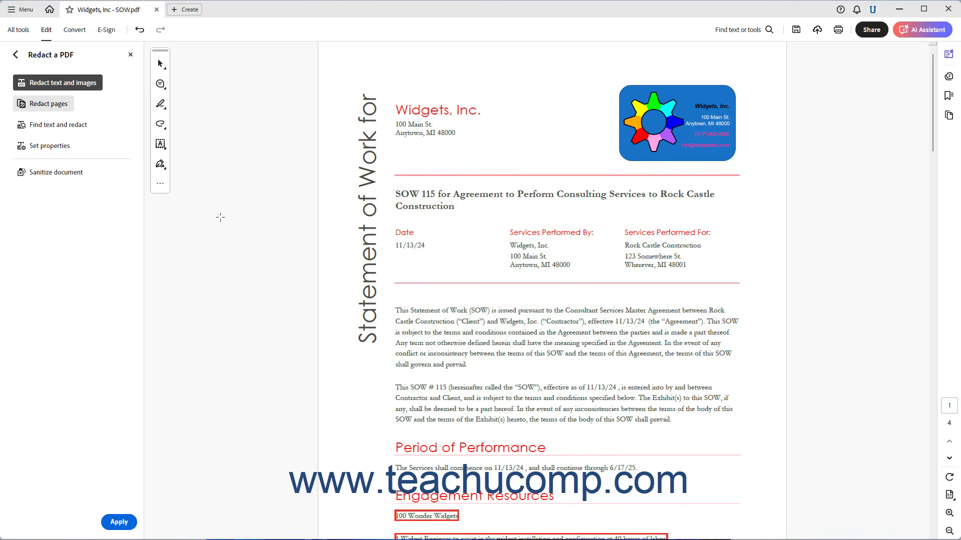
{"action": "left_click", "coordinate": [79, 130]}
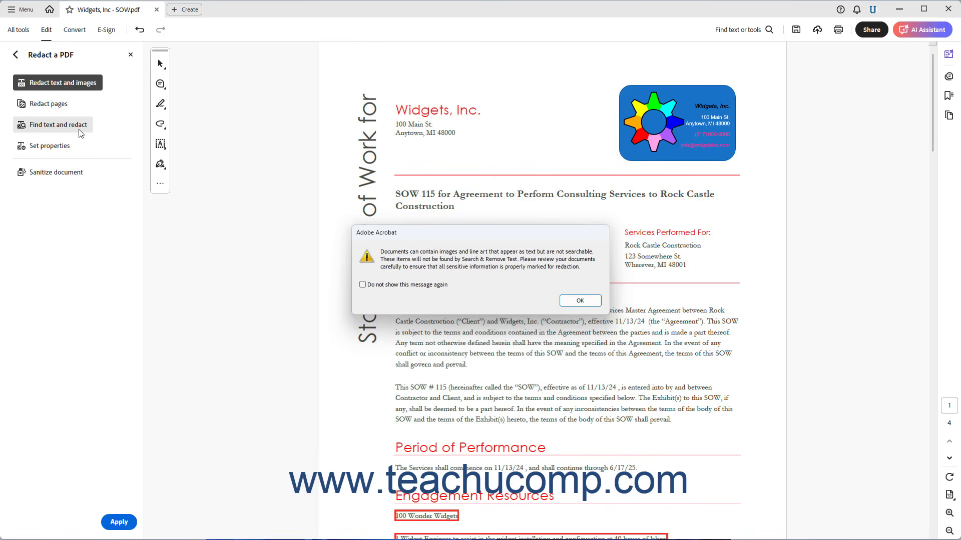
{"action": "left_click", "coordinate": [579, 301]}
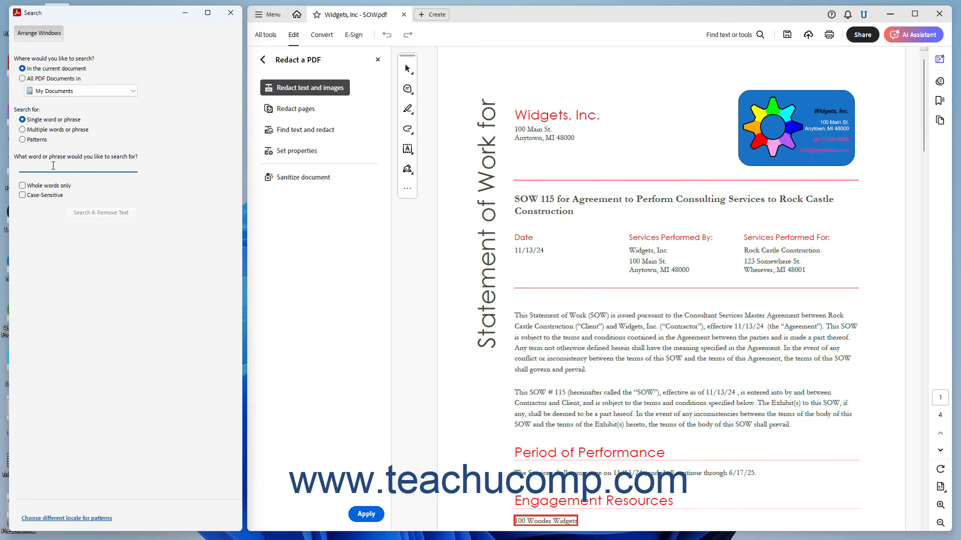
Search for 'widget', check all 16 matches, mark them for redaction and close Search
{"action": "type", "text": "widget"}
{"action": "left_click", "coordinate": [107, 216]}
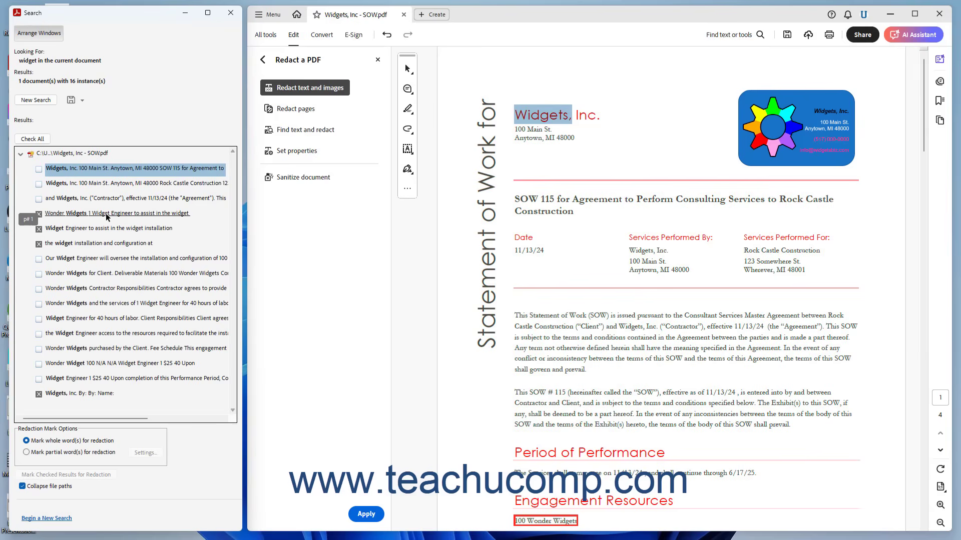
{"action": "left_click", "coordinate": [39, 170]}
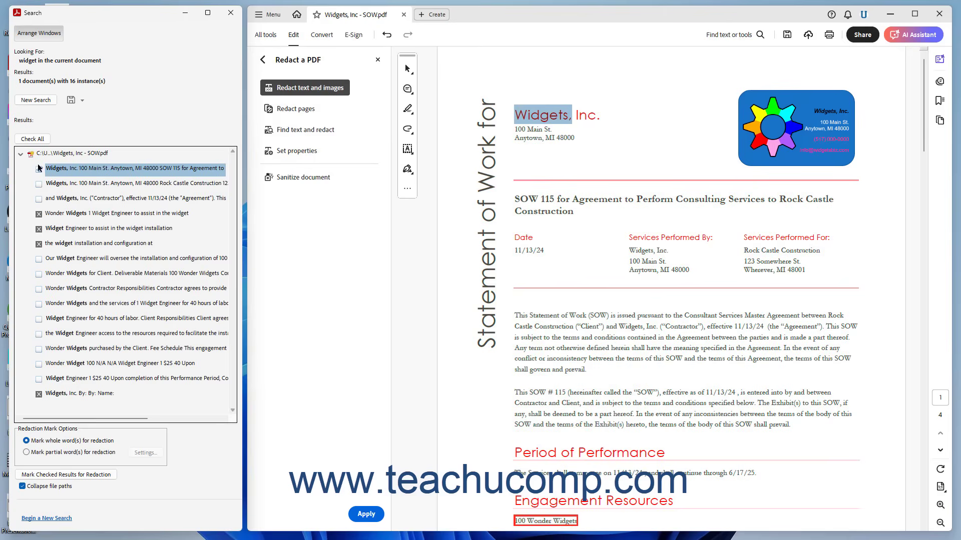
{"action": "left_click", "coordinate": [33, 139]}
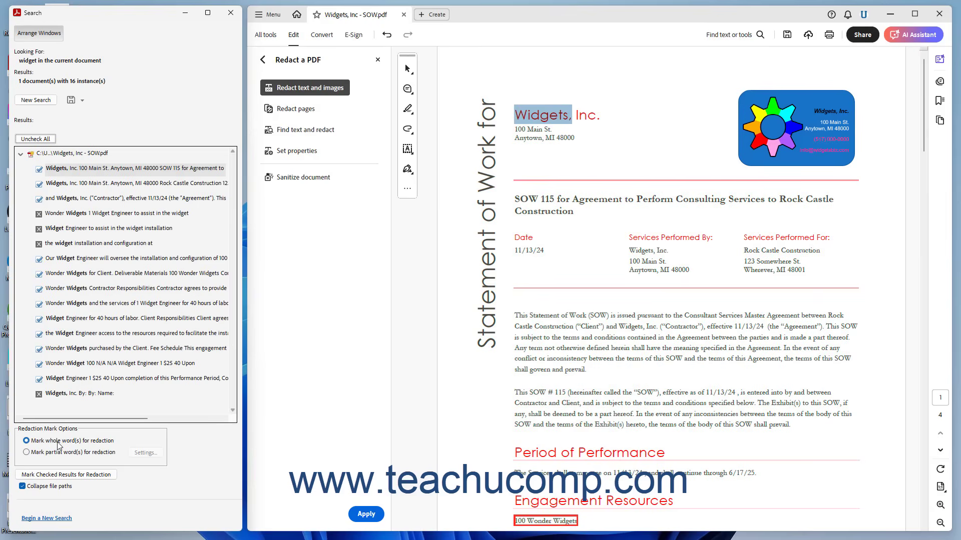
{"action": "left_click", "coordinate": [63, 476]}
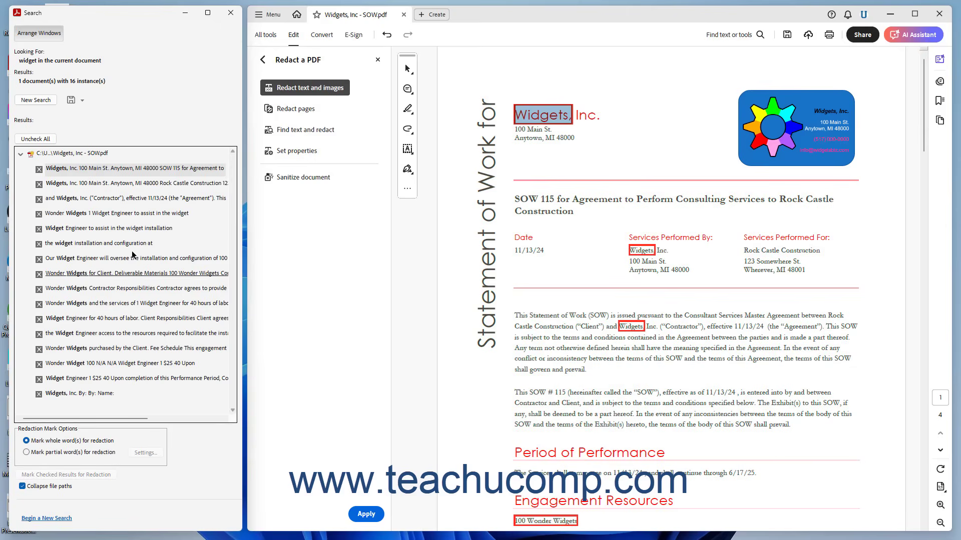
{"action": "left_click", "coordinate": [49, 102]}
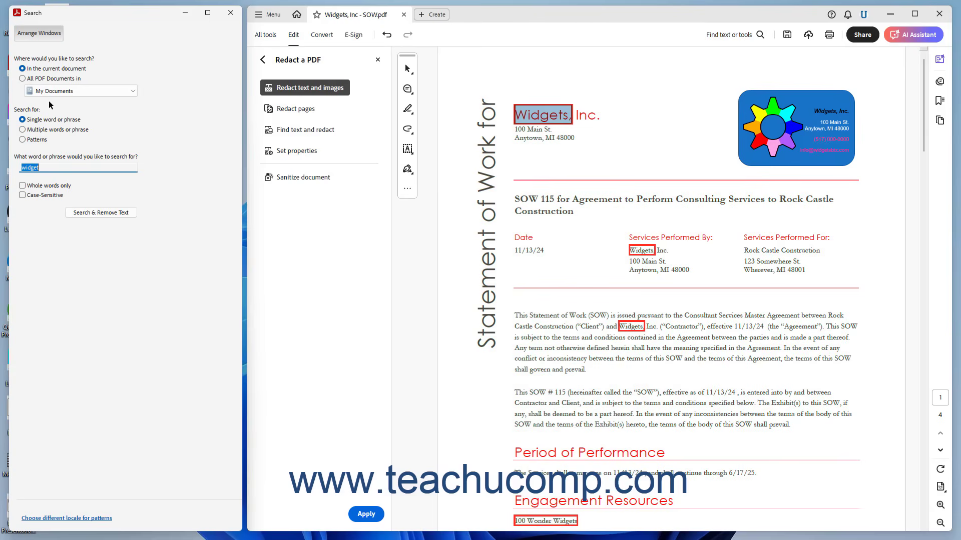
{"action": "left_click", "coordinate": [238, 16]}
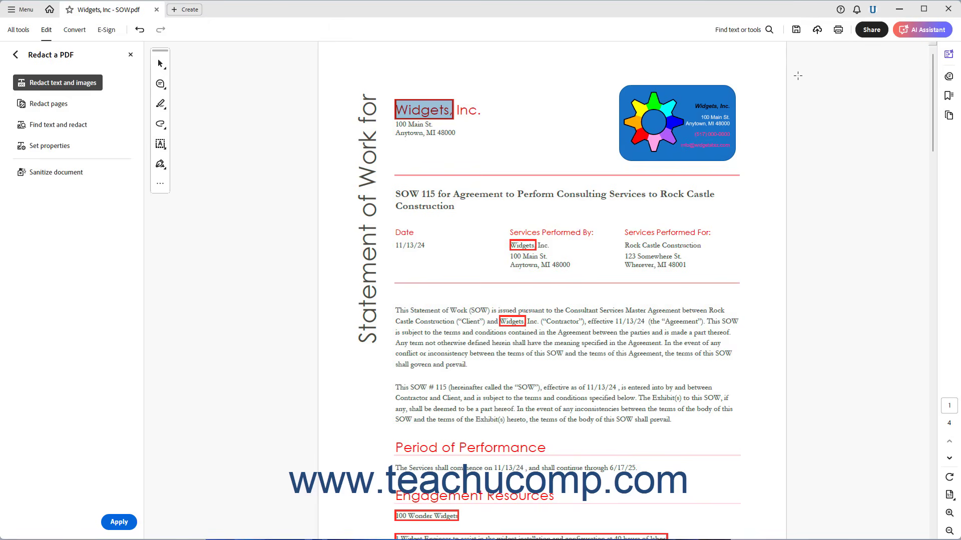
Apply the marked redactions from the Redact a PDF panel
{"action": "left_click", "coordinate": [119, 523]}
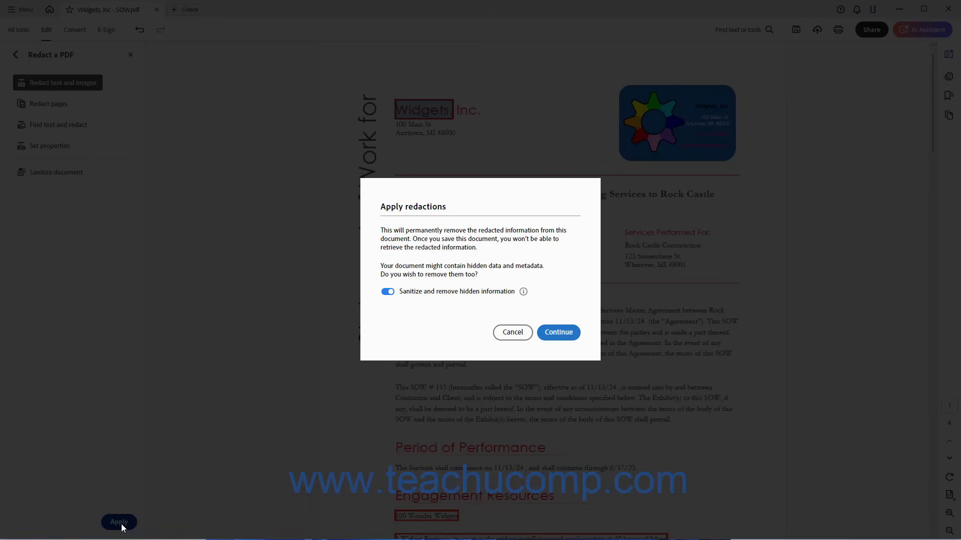
Apply redactions with hidden information removed, then edit the Widgets, Inc - SOW_Redacted.pdf file name
{"action": "left_click", "coordinate": [387, 292]}
{"action": "left_click", "coordinate": [387, 293]}
{"action": "left_click", "coordinate": [552, 335]}
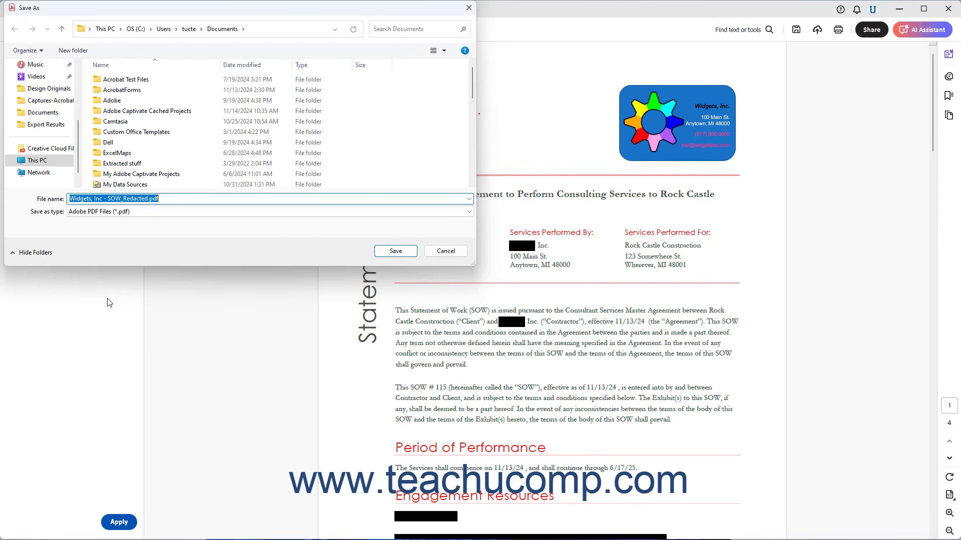
{"action": "left_click", "coordinate": [131, 198]}
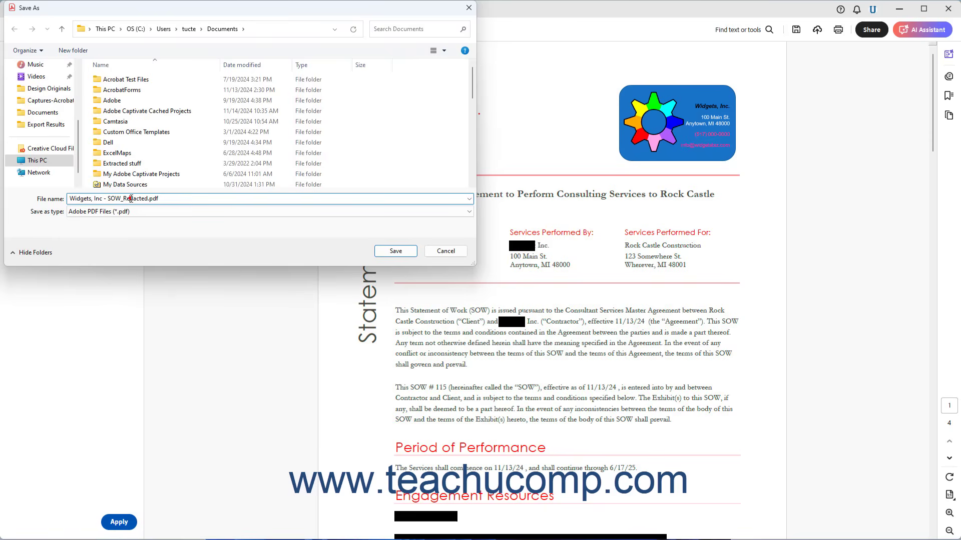